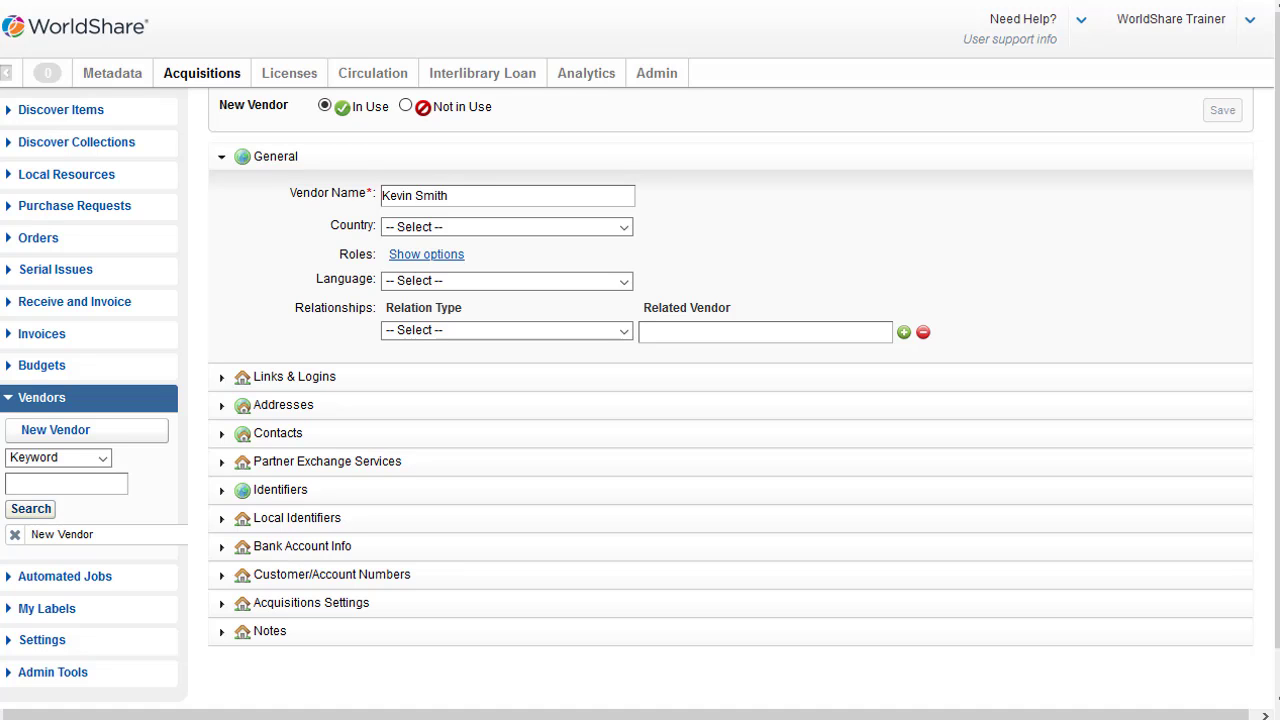
Set the vendor's country to United States and language to English
{"action": "left_click", "coordinate": [624, 227]}
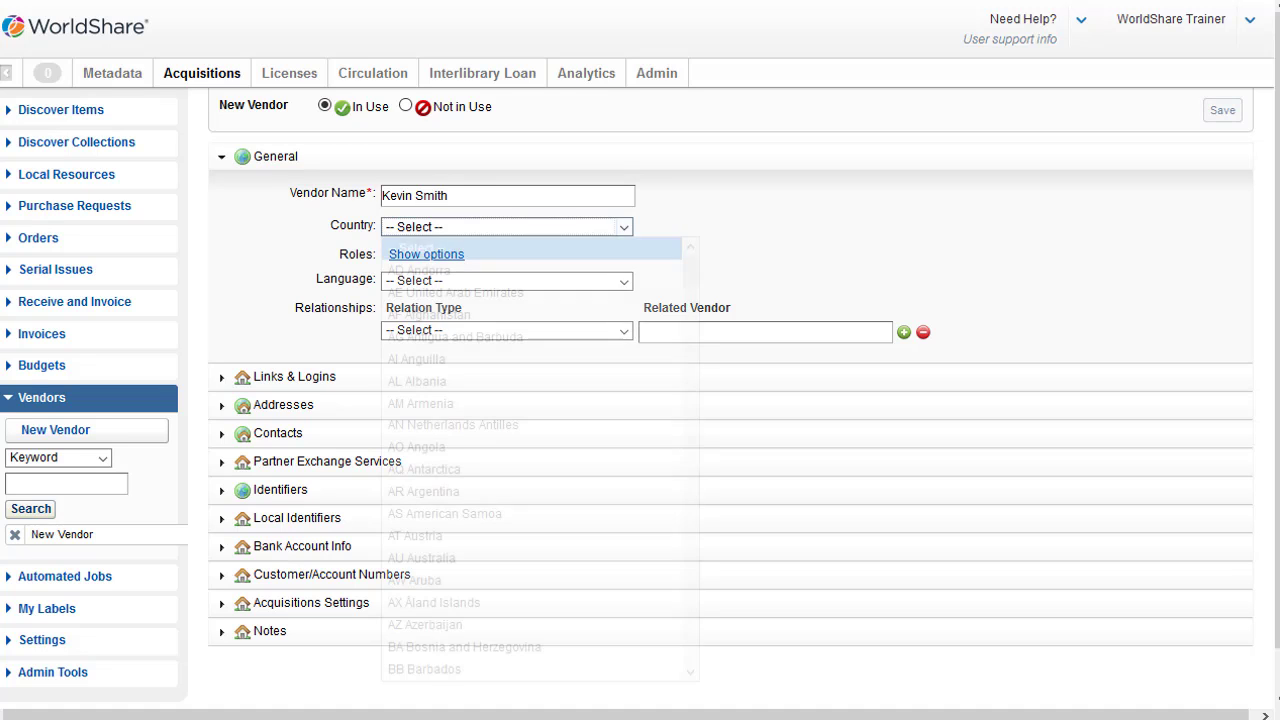
{"action": "type", "text": "us"}
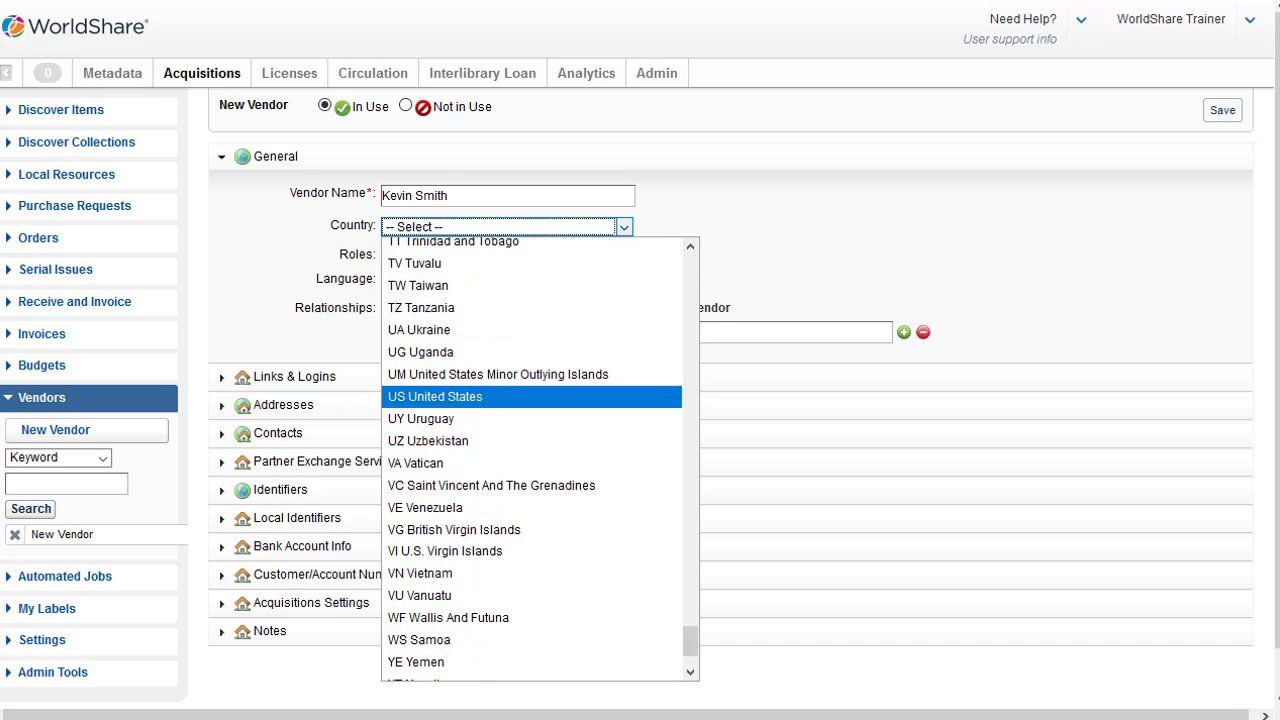
{"action": "key", "text": "Return"}
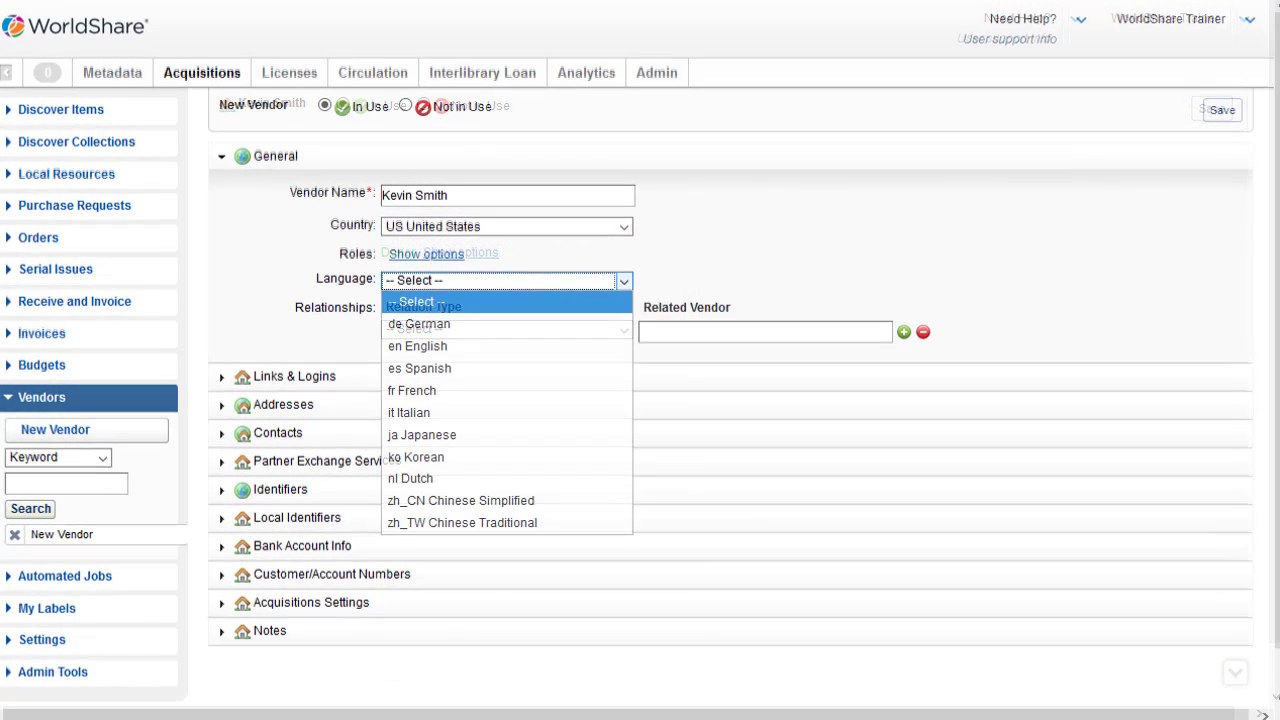
{"action": "type", "text": "en English"}
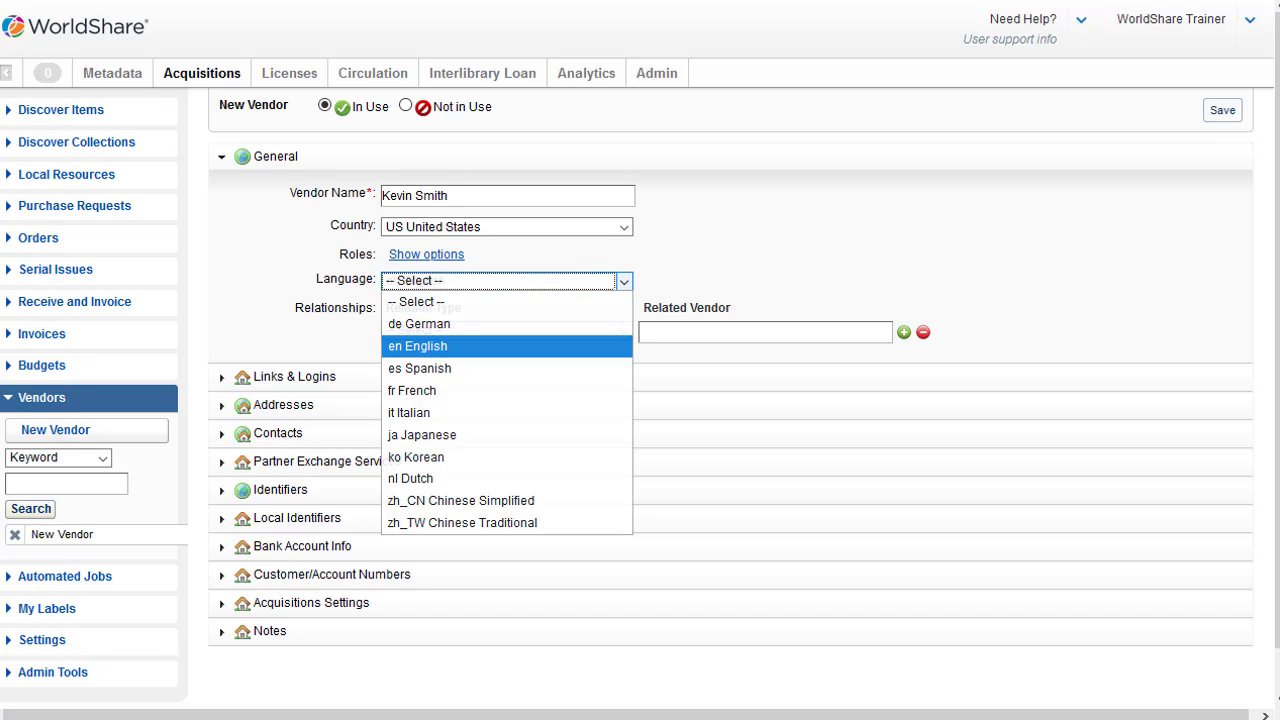
{"action": "key", "text": "Return"}
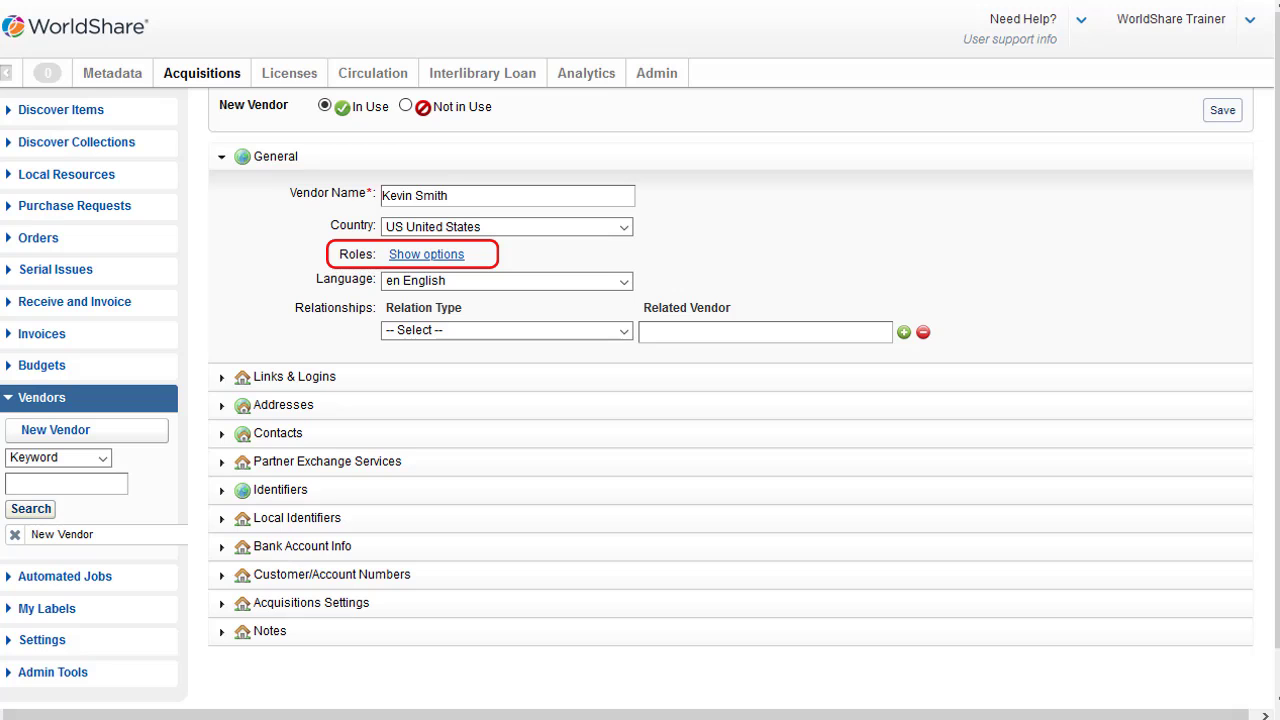
Give the vendor the Donor role and save the vendor record
{"action": "left_click", "coordinate": [426, 254]}
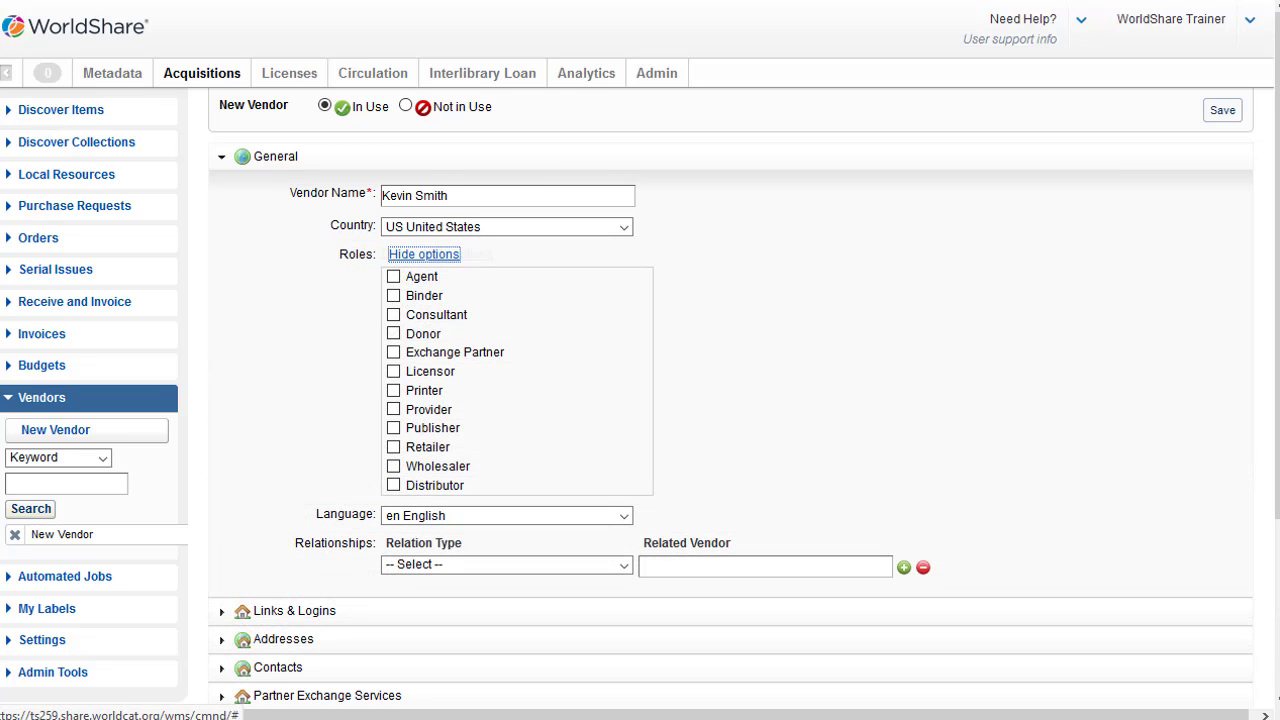
{"action": "left_click", "coordinate": [393, 333]}
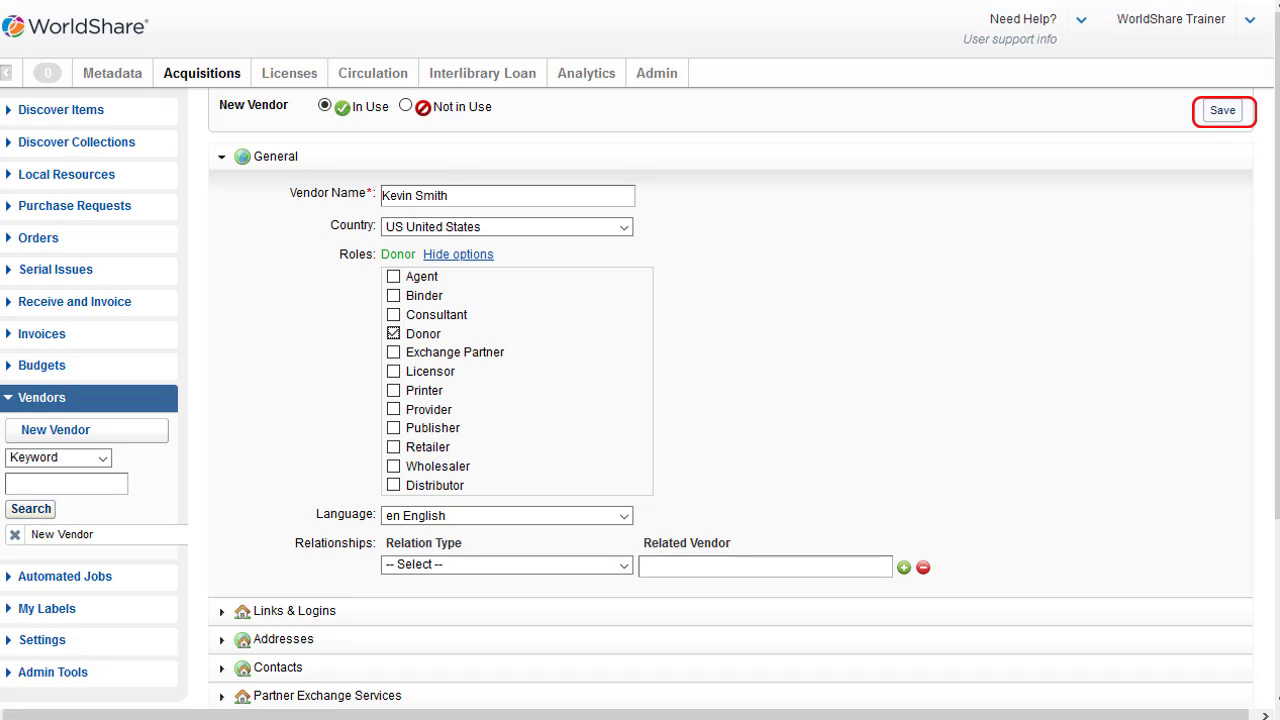
{"action": "left_click", "coordinate": [1222, 111]}
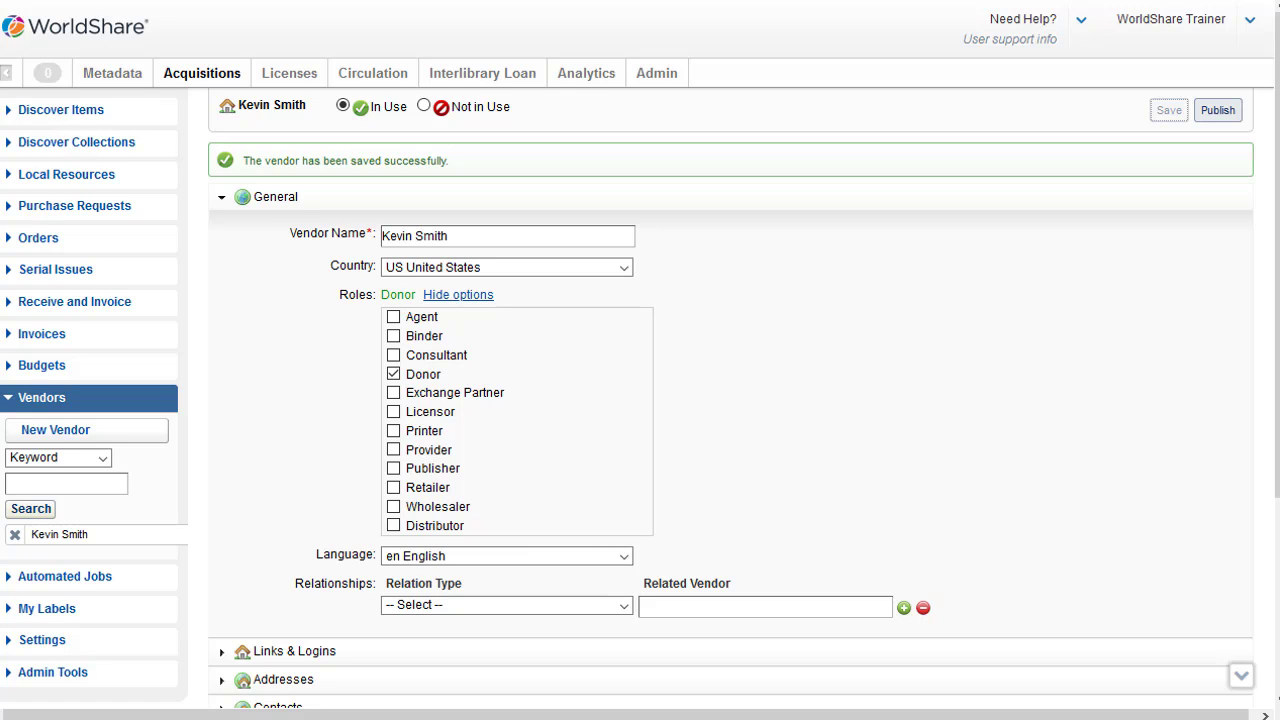
Collapse the roles list and close the donor vendor's record tab
{"action": "left_click", "coordinate": [458, 295]}
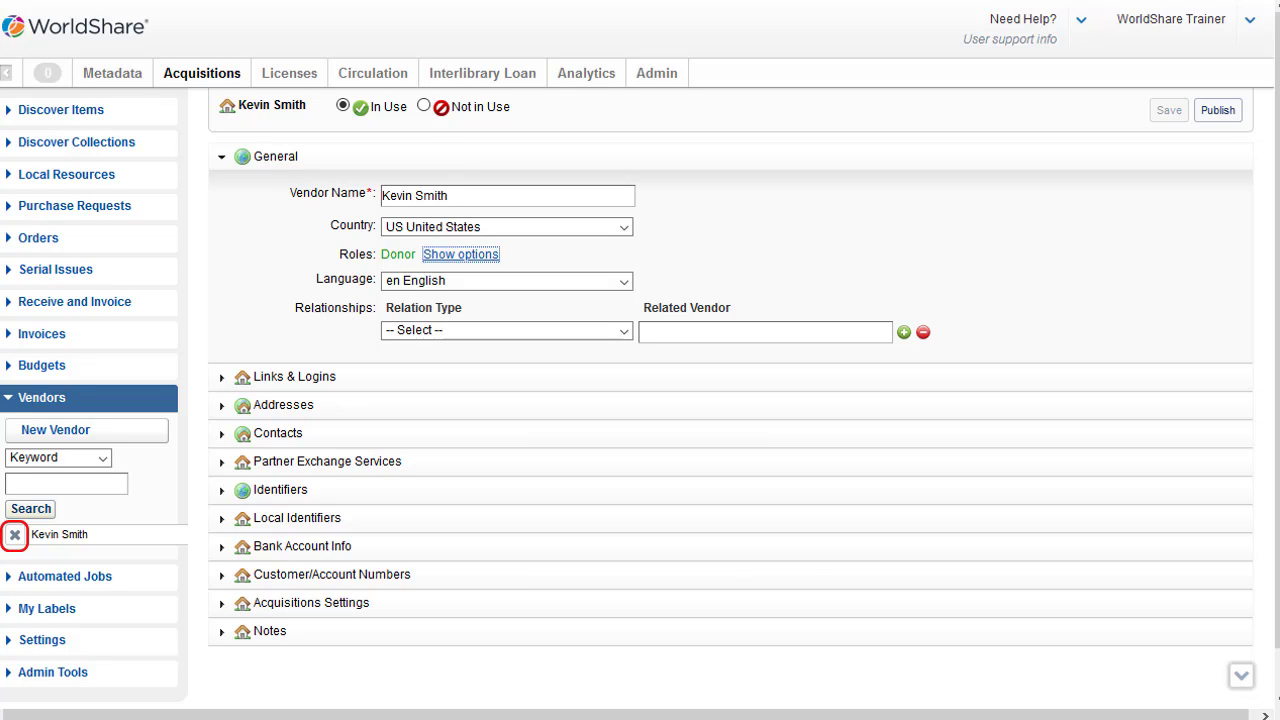
{"action": "left_click", "coordinate": [15, 535]}
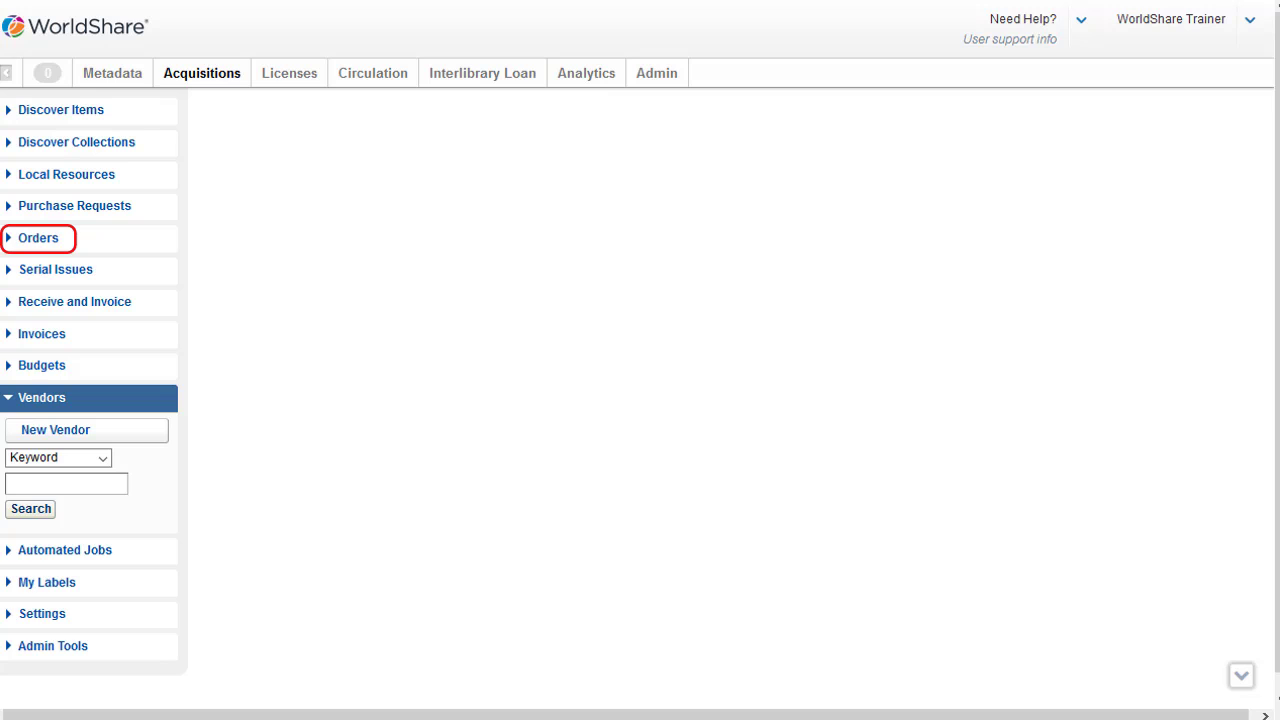
Start a new order named with the donor's name followed by 'Gifts'
{"action": "left_click", "coordinate": [38, 238]}
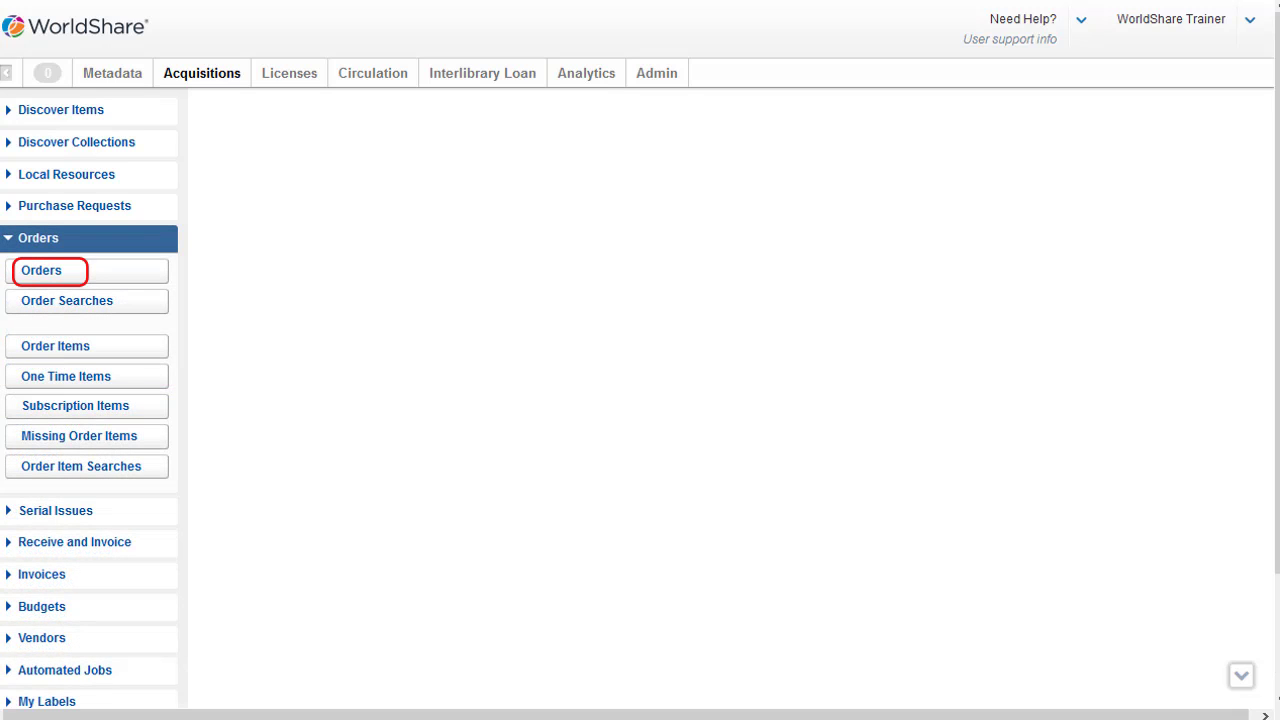
{"action": "left_click", "coordinate": [42, 271]}
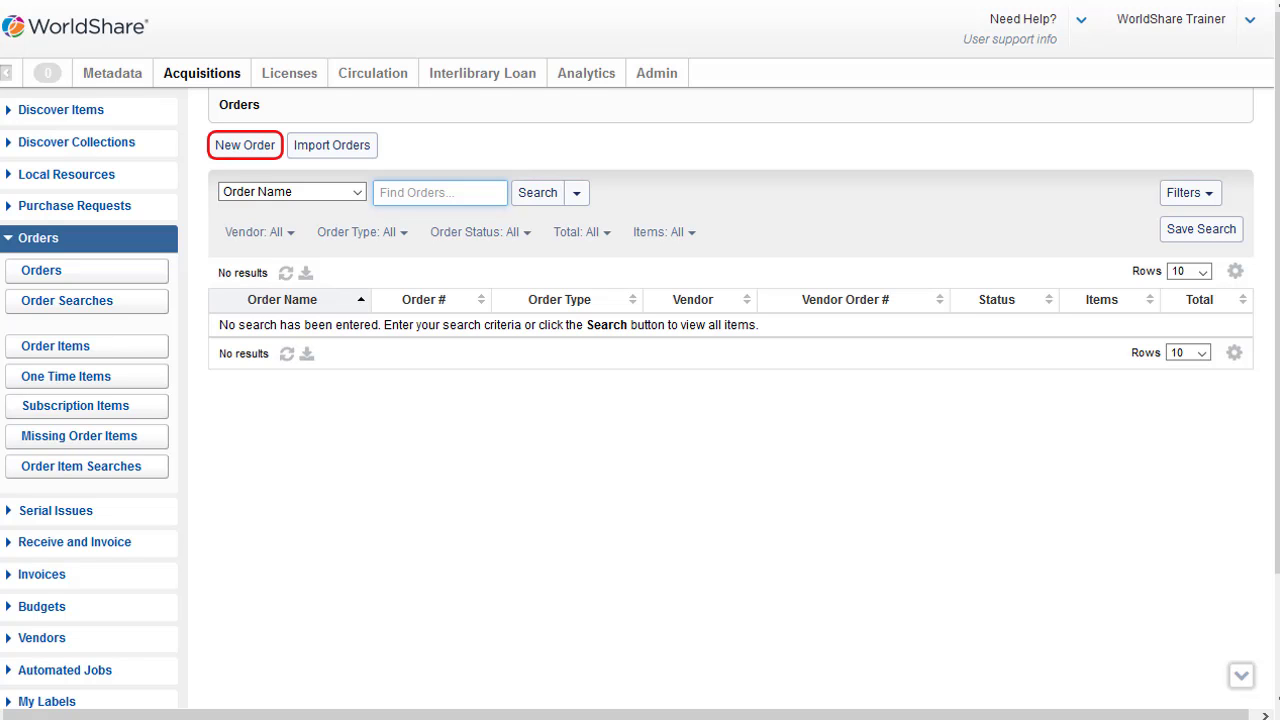
{"action": "left_click", "coordinate": [245, 146]}
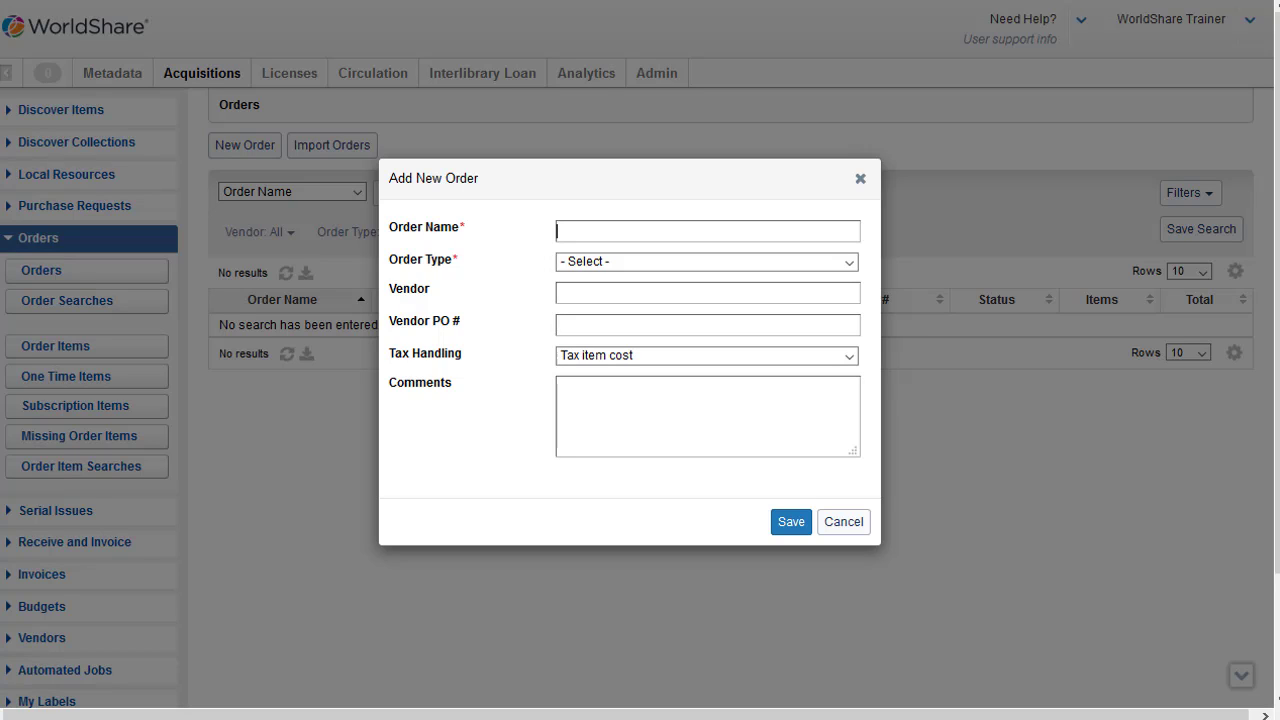
Make it a Gift/Donation List order with the donor as its vendor
{"action": "left_click", "coordinate": [849, 262]}
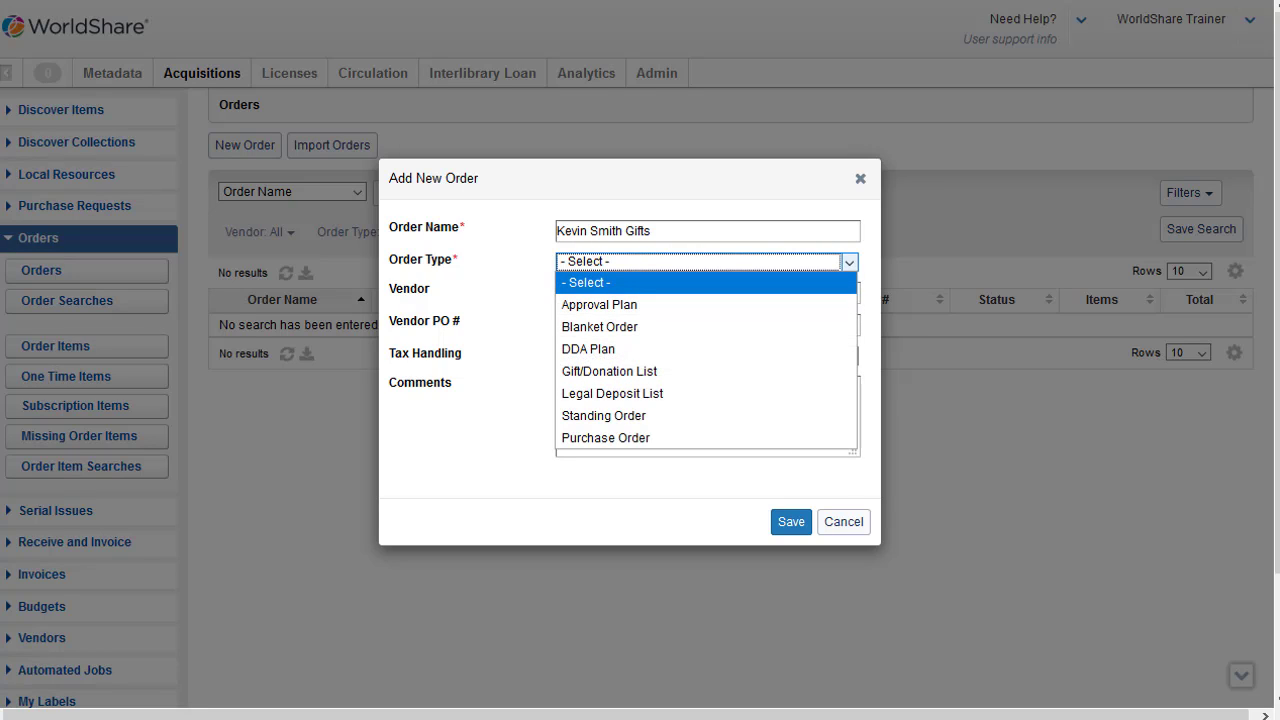
{"action": "key", "text": "Down"}
{"action": "key", "text": "Down"}
{"action": "key", "text": "Down"}
{"action": "key", "text": "Down"}
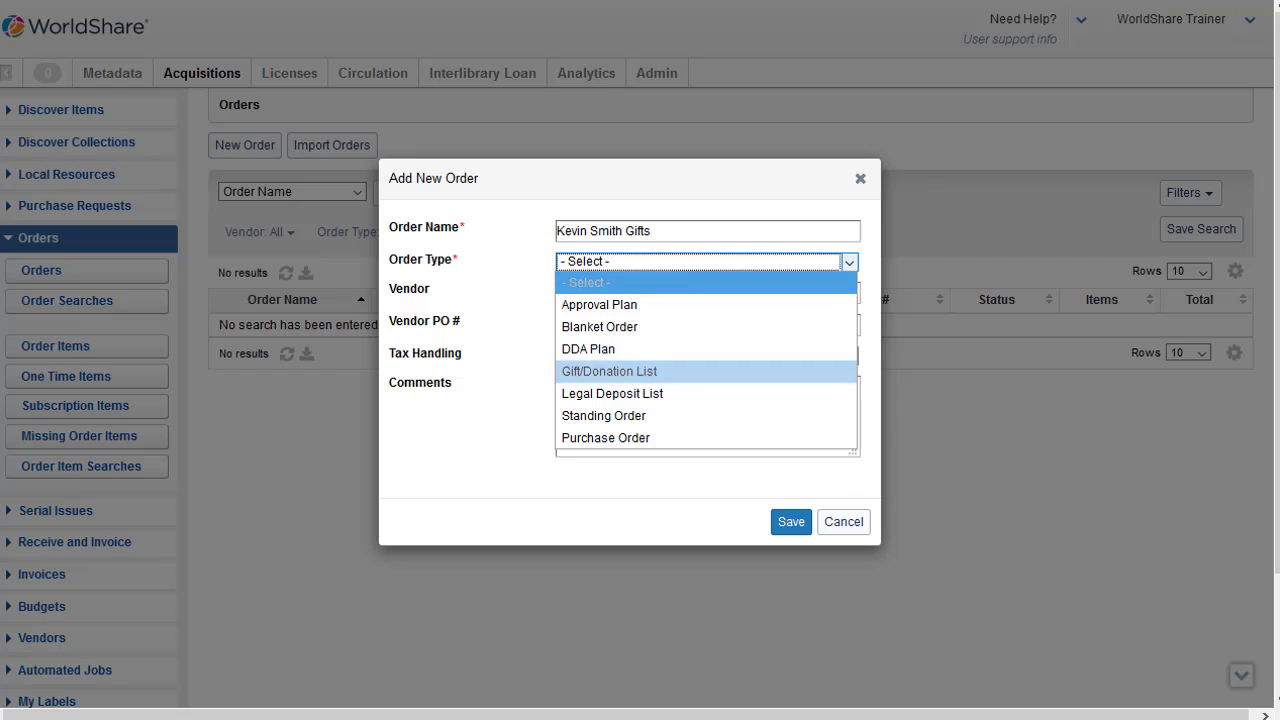
{"action": "key", "text": "Return"}
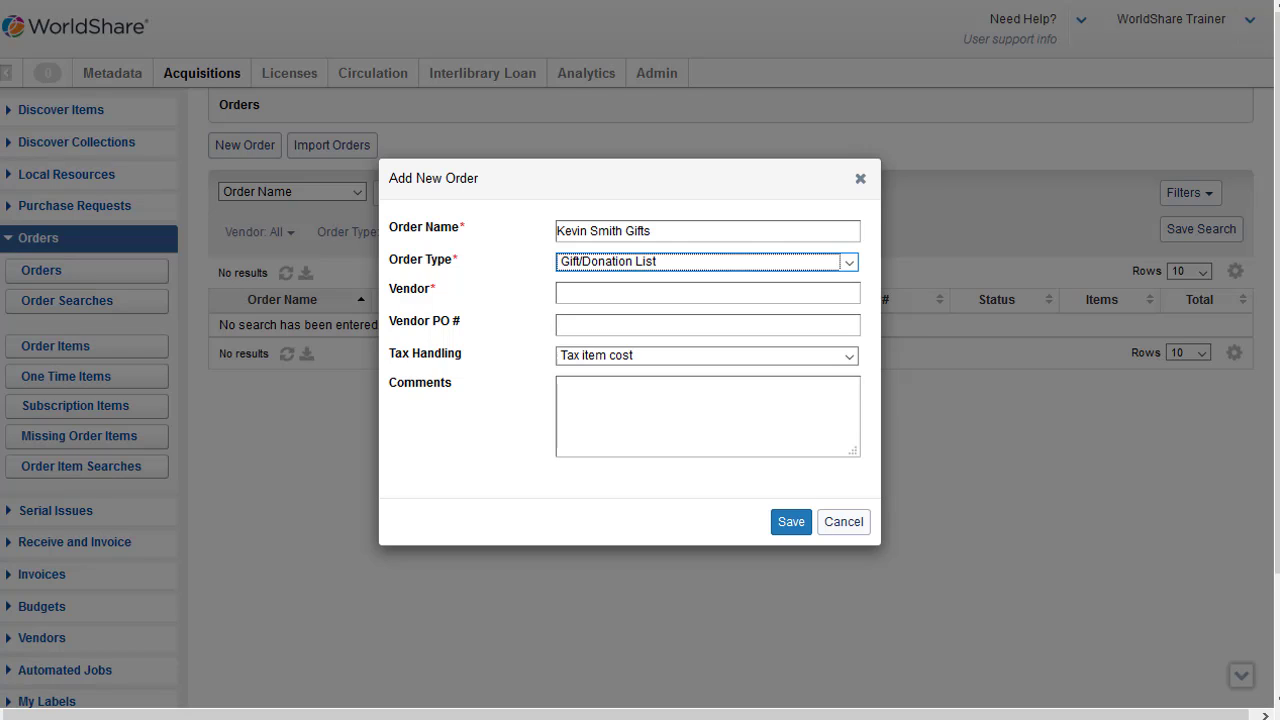
{"action": "key", "text": "Tab"}
{"action": "type", "text": "Ke"}
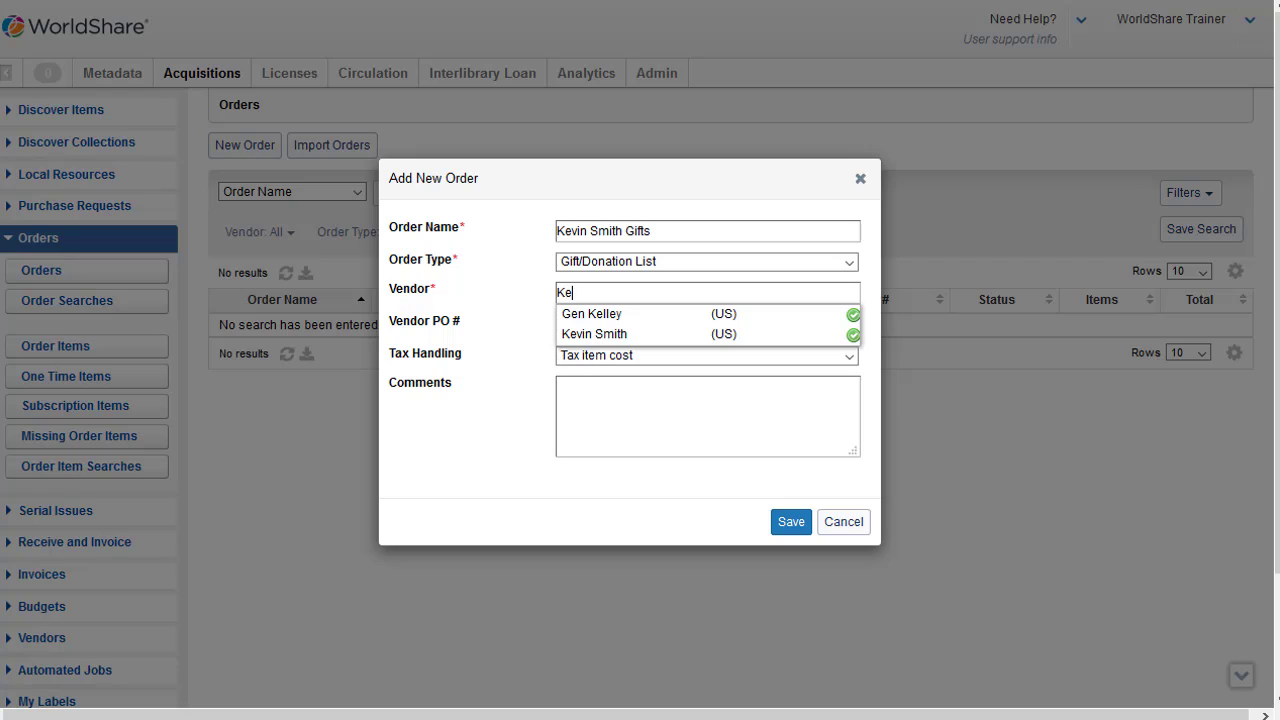
{"action": "key", "text": "Return"}
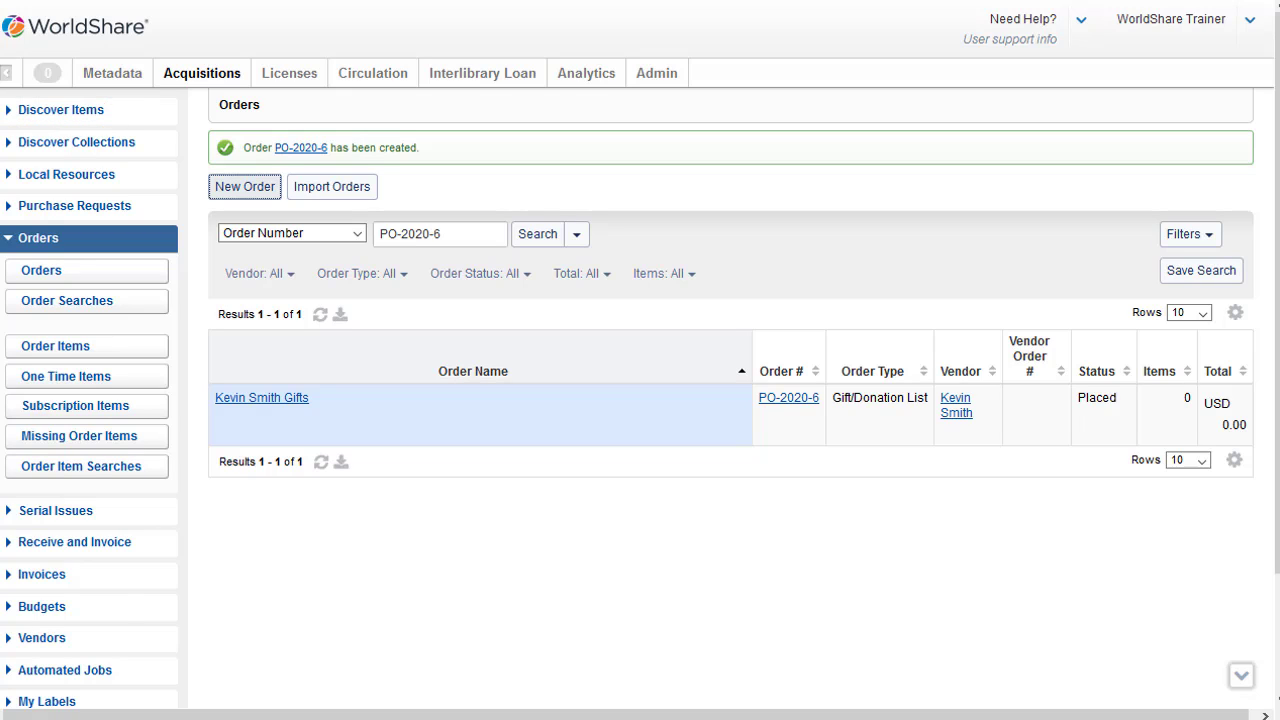
Open Discover Items and switch the search index from Title to Keyword
{"action": "left_click", "coordinate": [61, 110]}
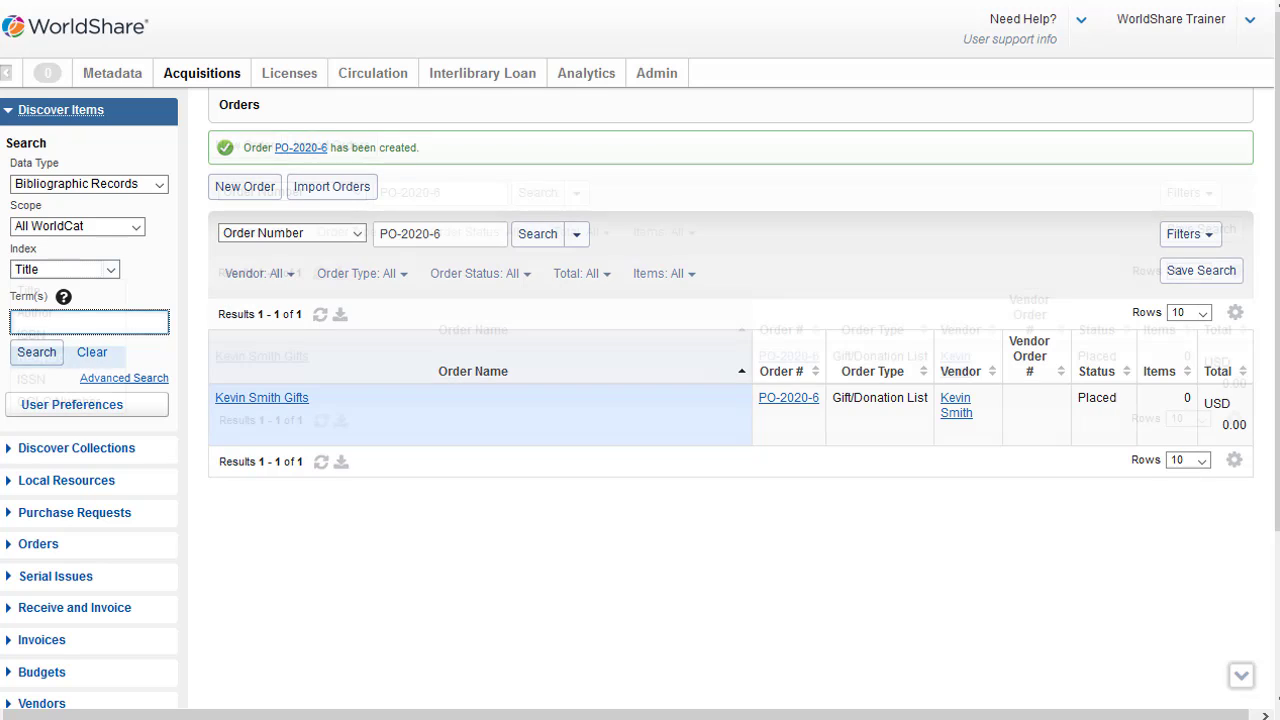
{"action": "left_click", "coordinate": [65, 269]}
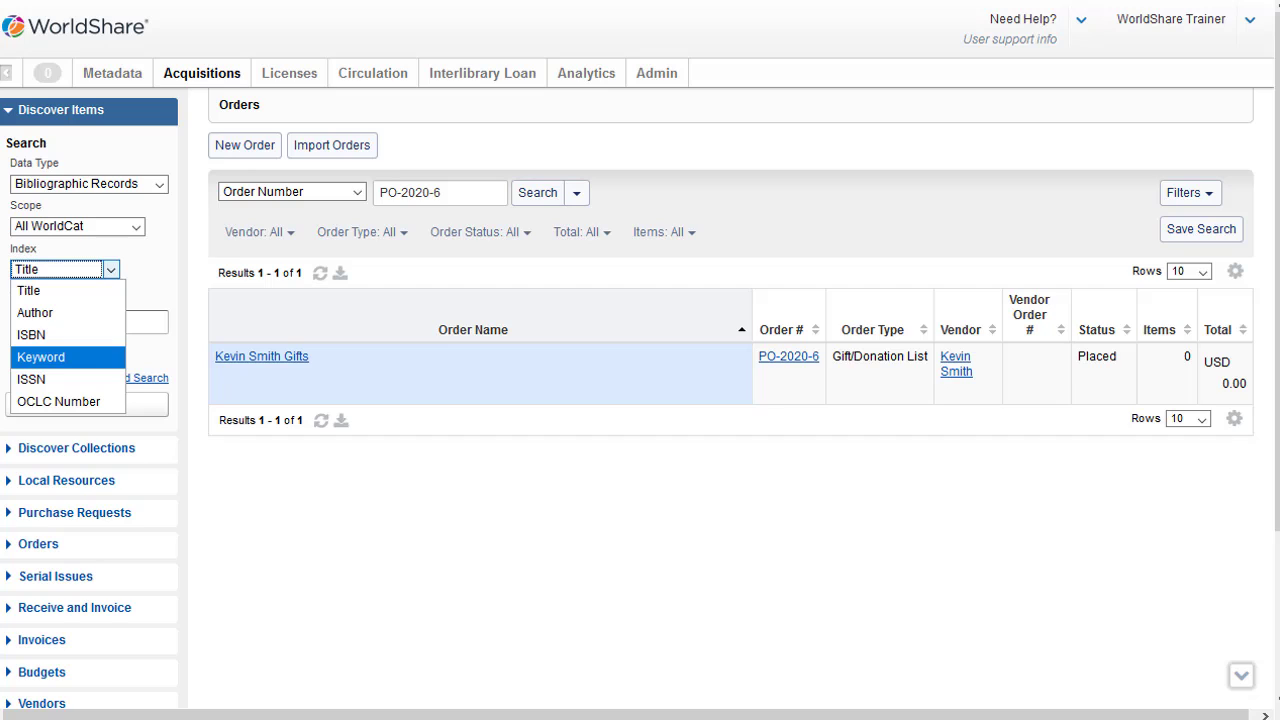
{"action": "left_click", "coordinate": [62, 357]}
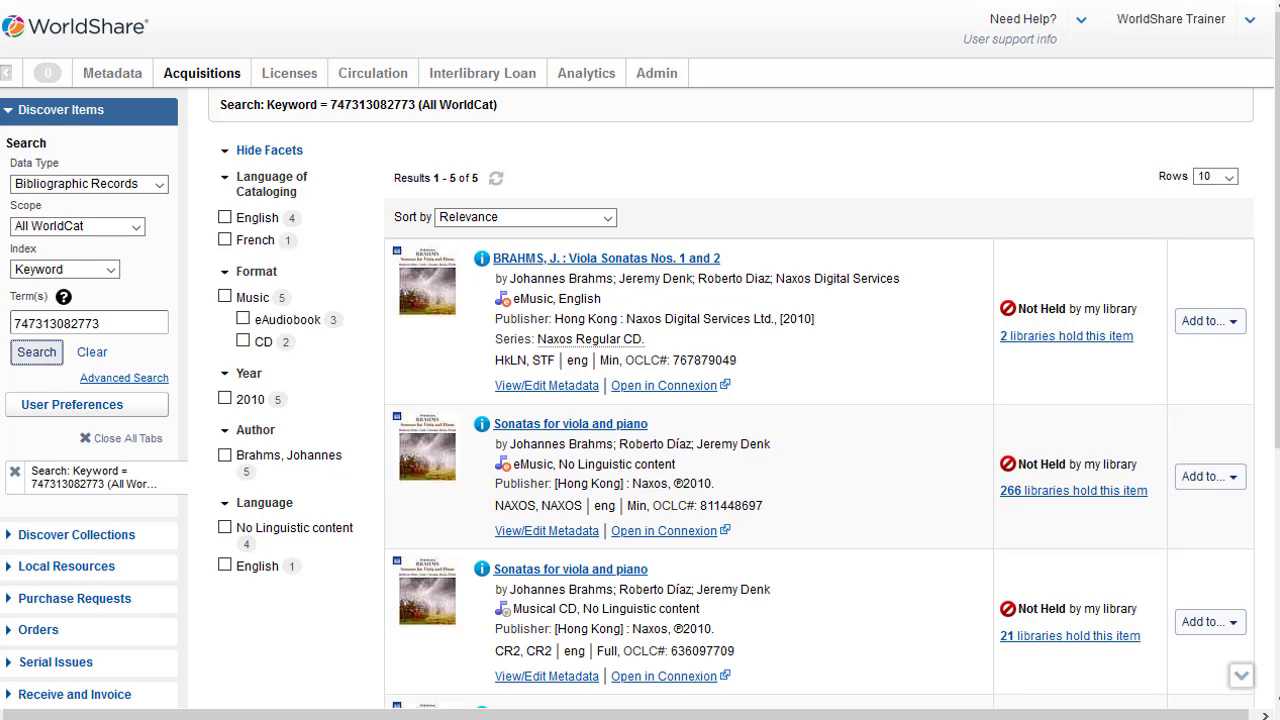
Limit results to English and add the first viola sonatas CD to an order
{"action": "left_click", "coordinate": [257, 217]}
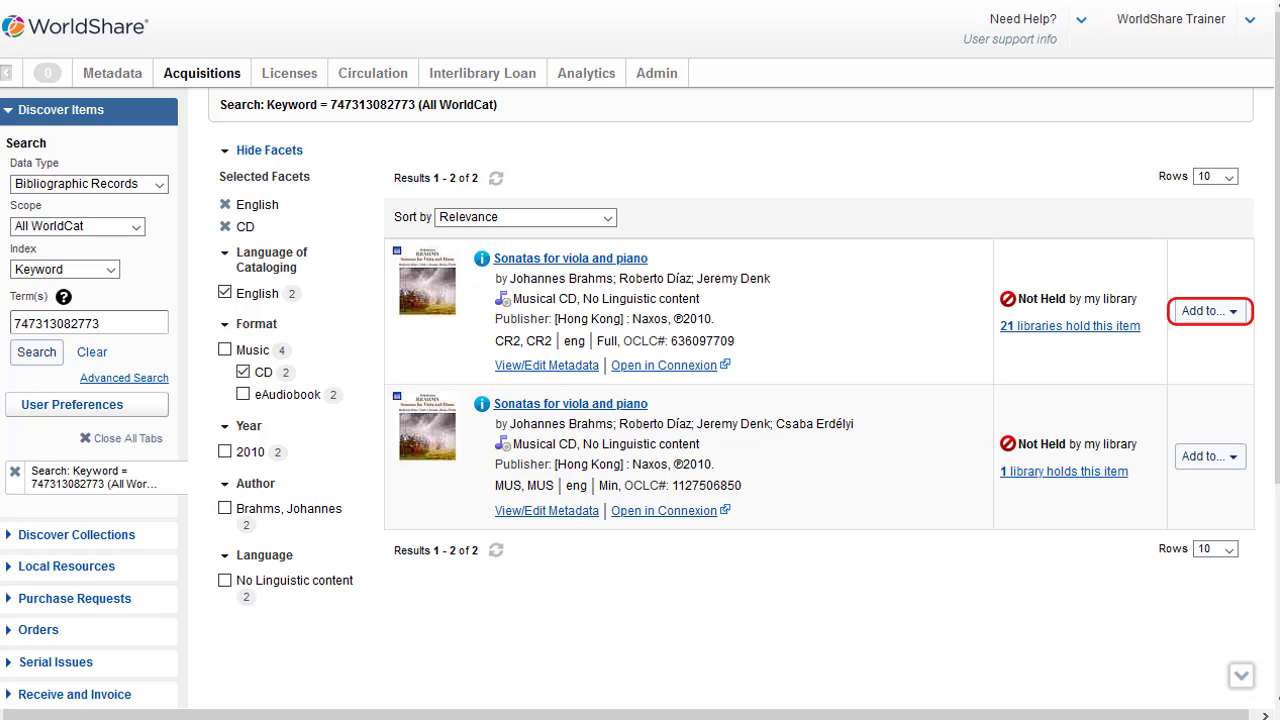
{"action": "left_click", "coordinate": [1210, 311]}
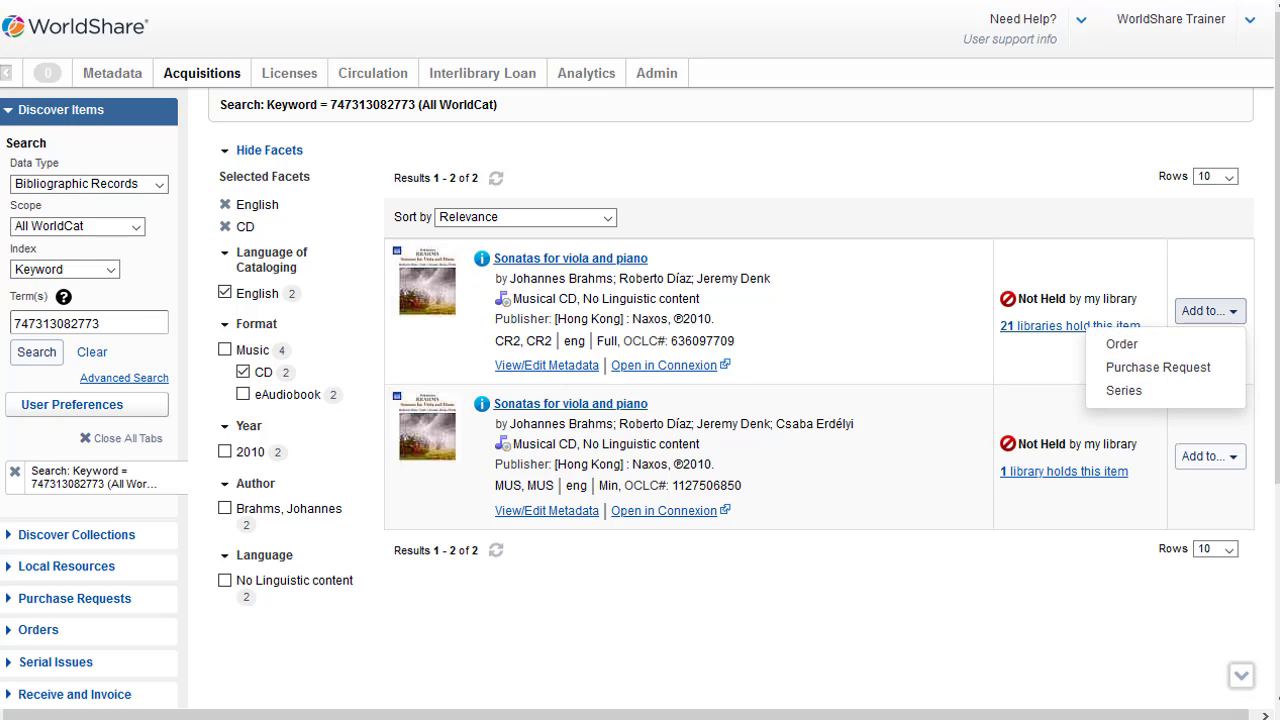
{"action": "left_click", "coordinate": [1121, 343]}
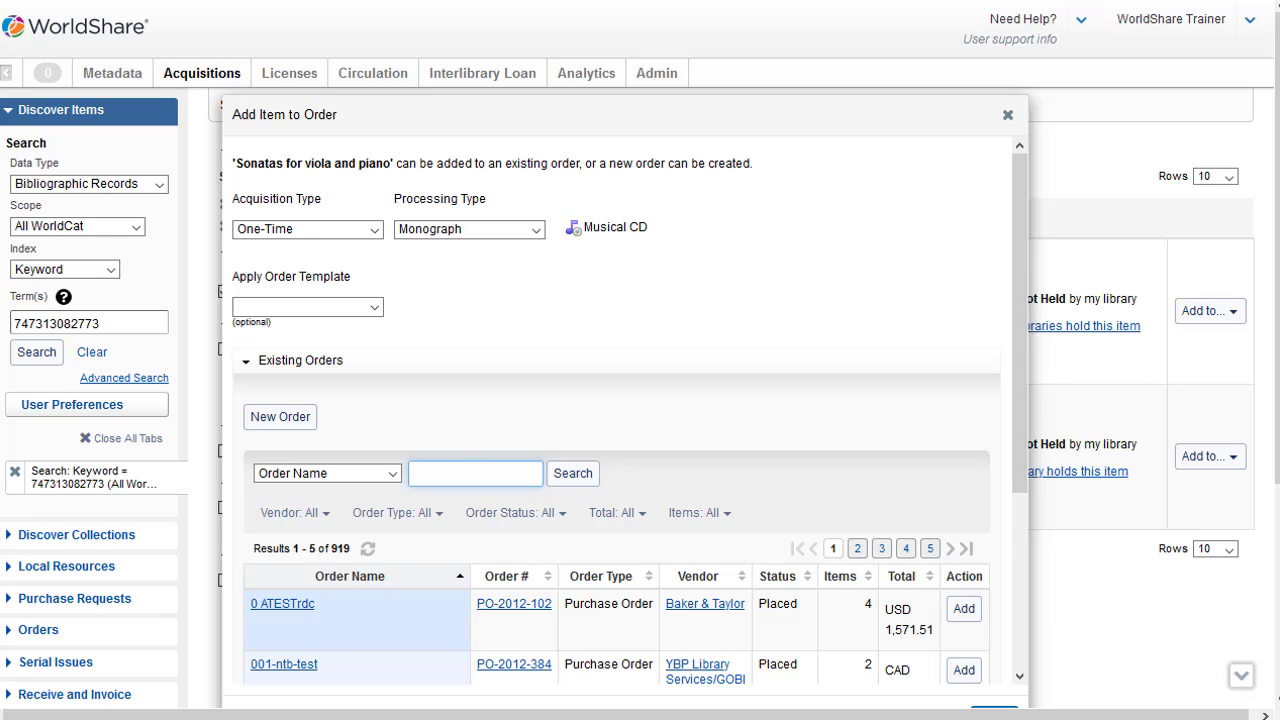
Pick the donor's gift order and apply the Main Stacks gifts template
{"action": "key", "text": "Return"}
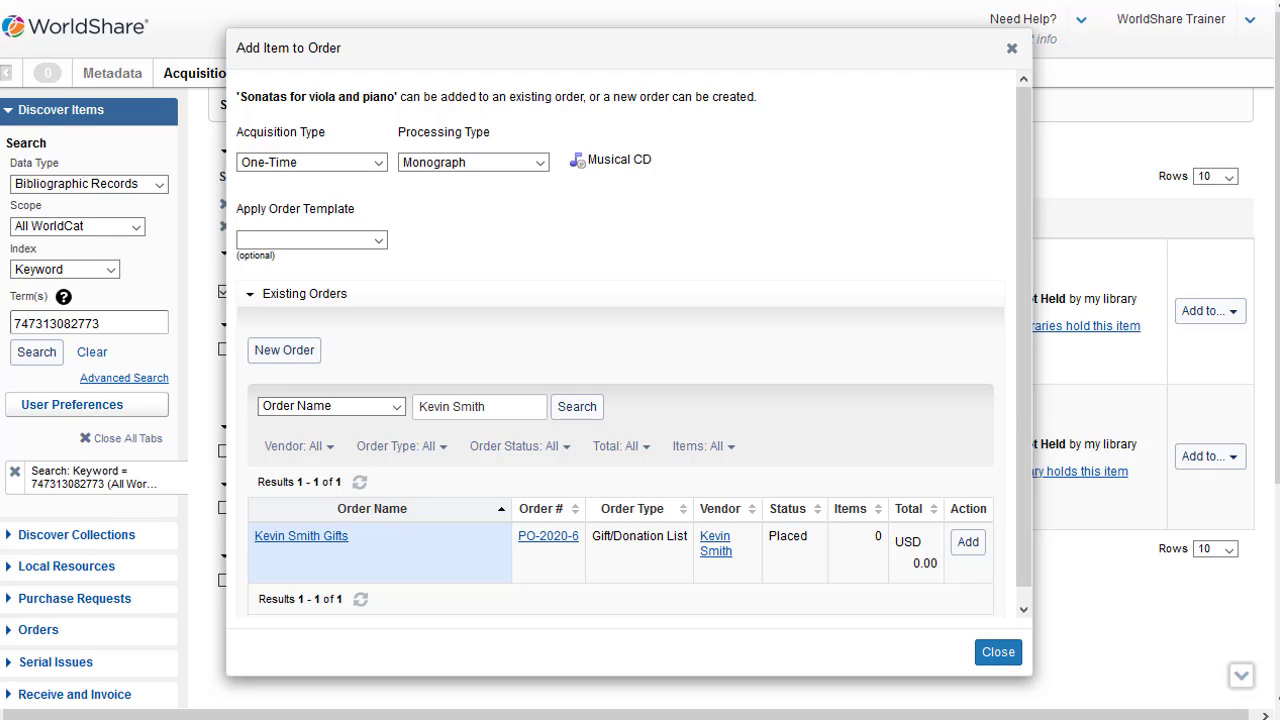
{"action": "left_click", "coordinate": [378, 240]}
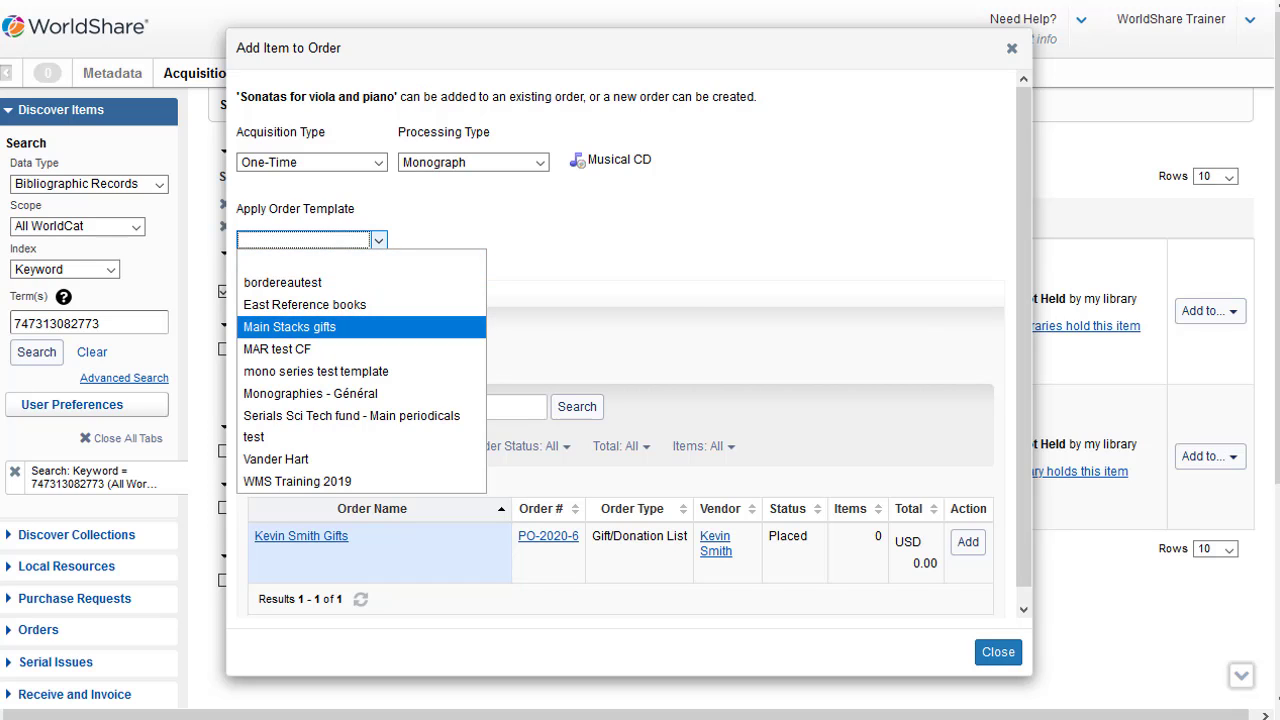
{"action": "key", "text": "Return"}
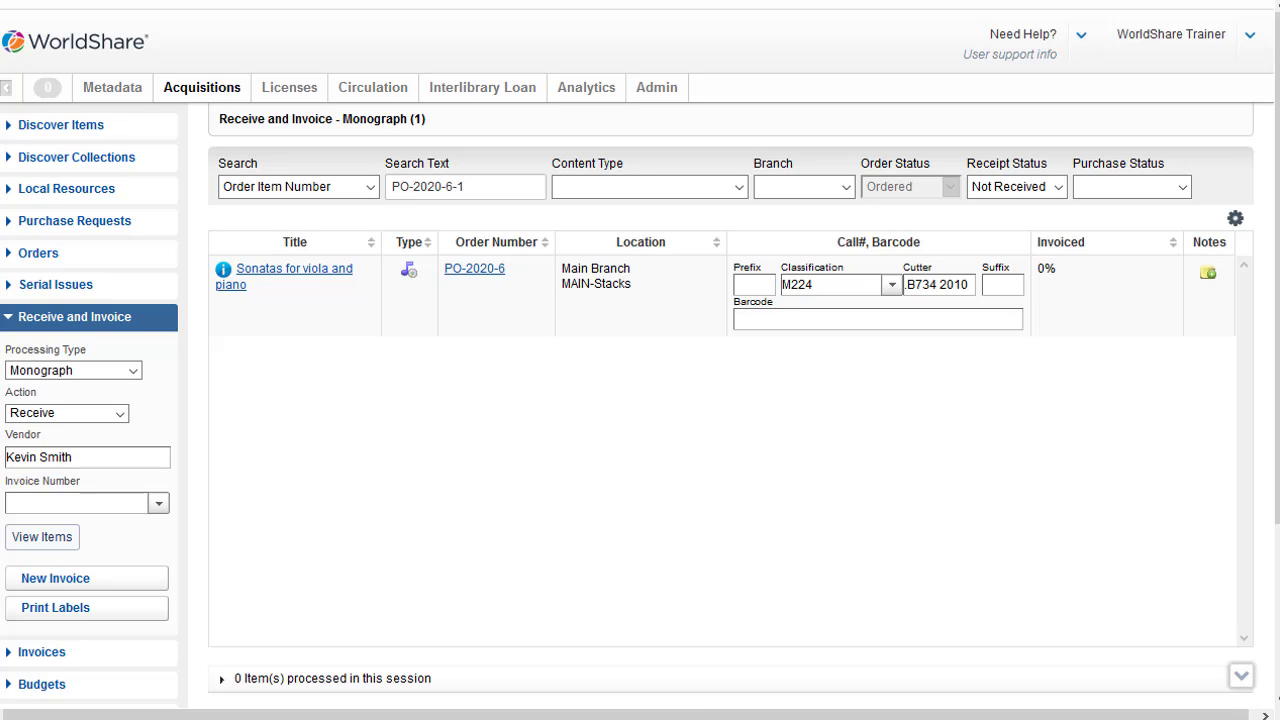
{"action": "type", "text": "45634545765454"}
{"action": "key", "text": "Return"}
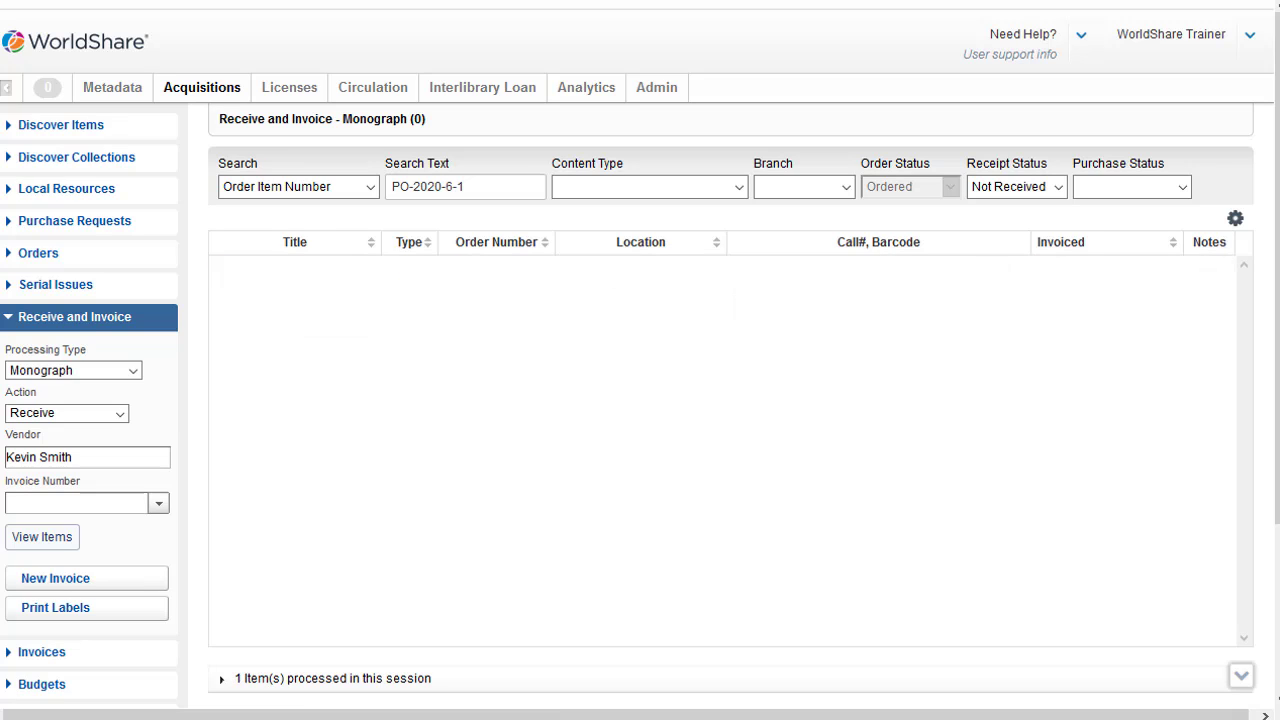